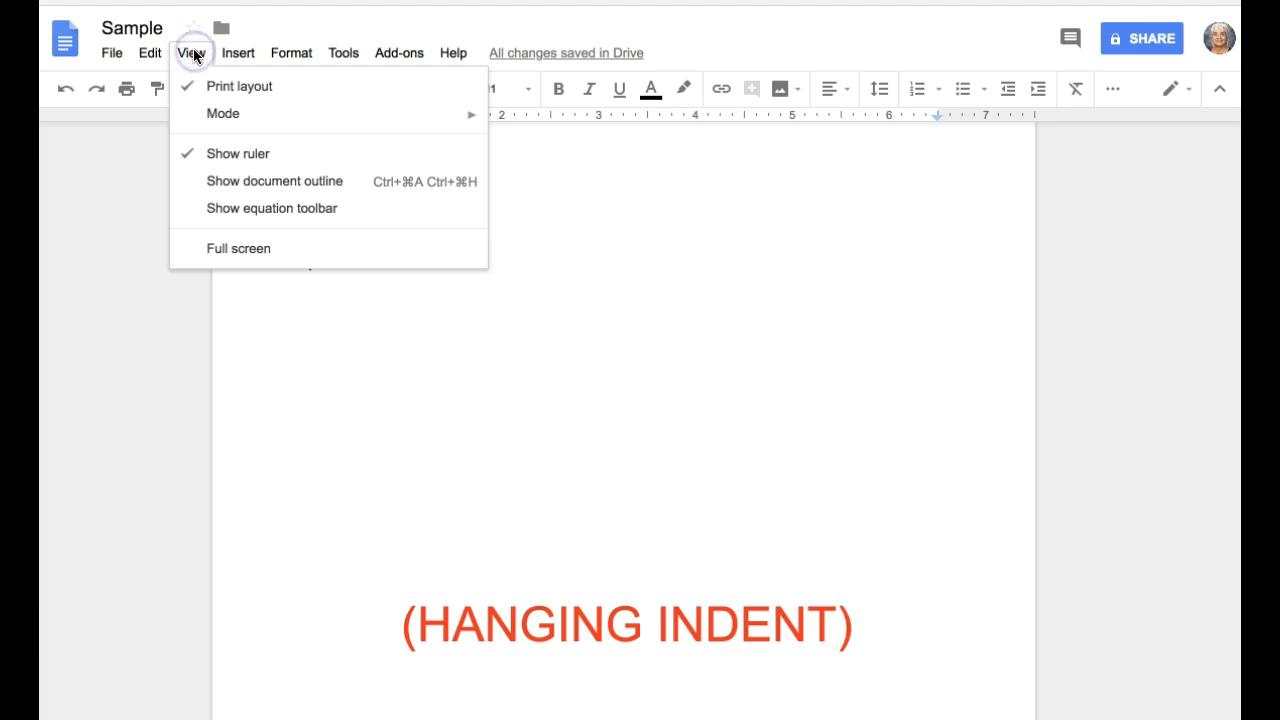
- Set a hanging indent for the paragraph, with the left indent at 0.5 inch and the first-line indent back at the left margin
click(196, 320)
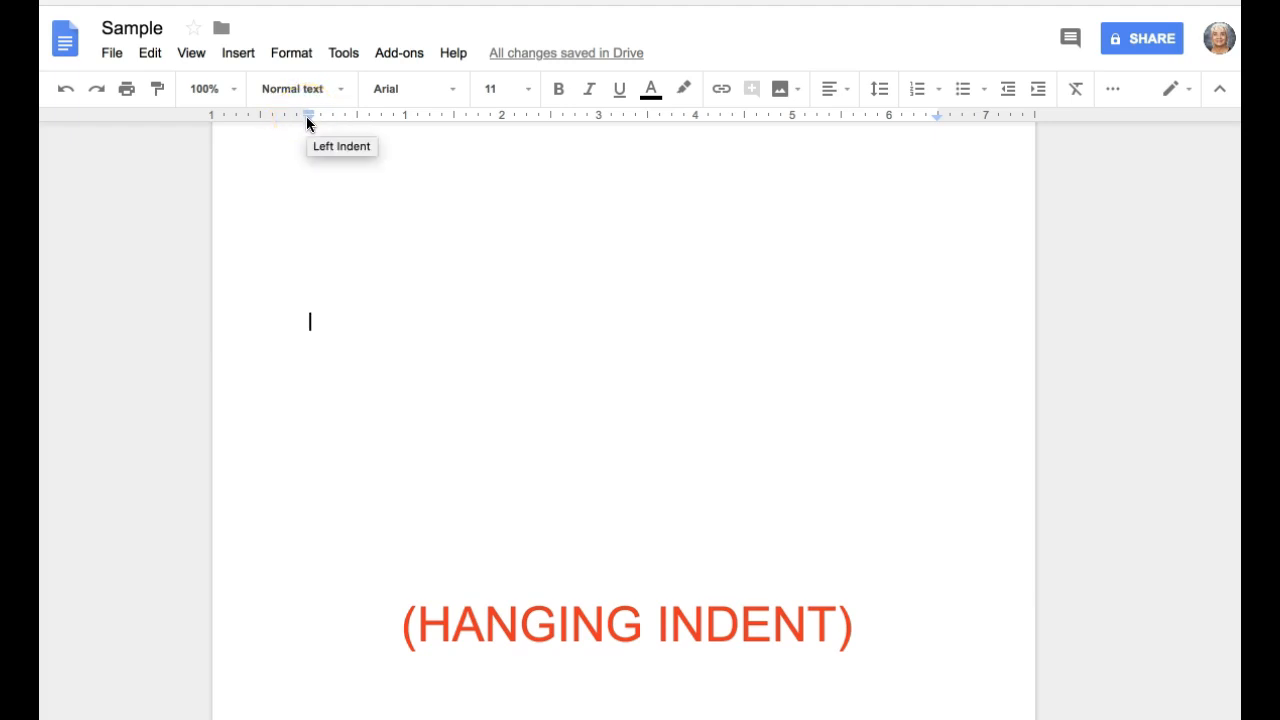
drag(306, 116, 355, 121)
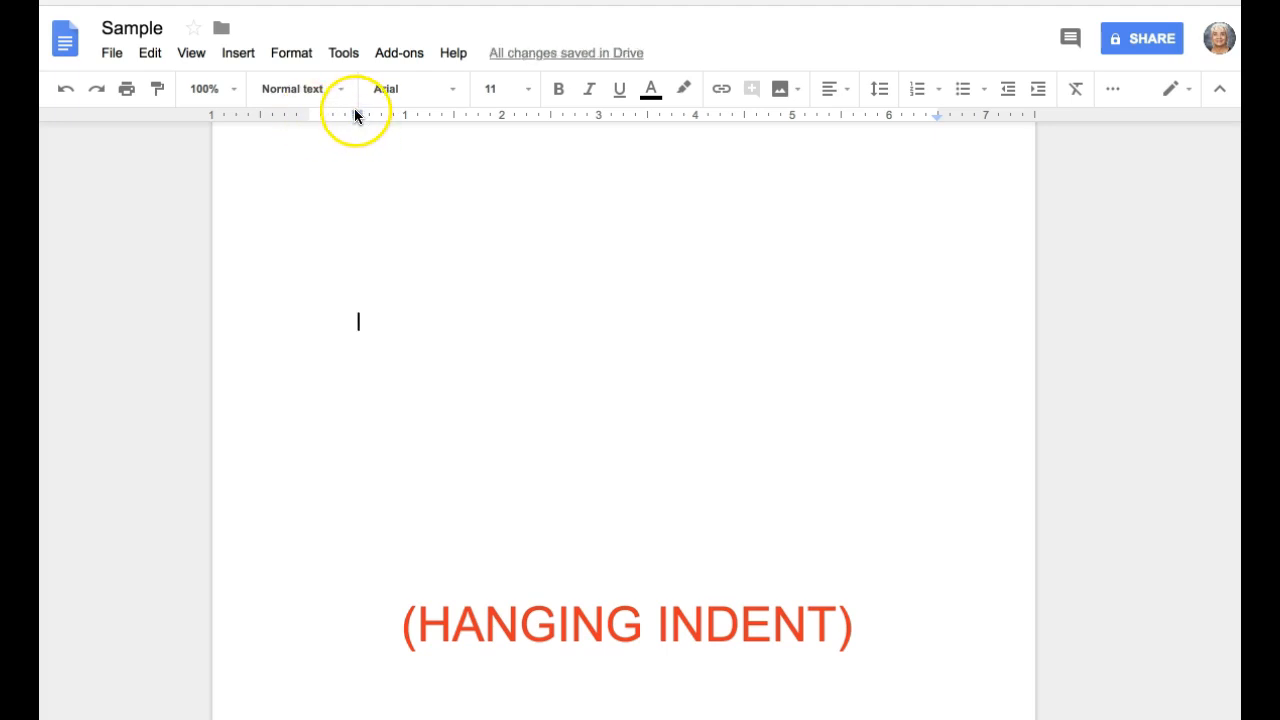
click(342, 113)
drag(353, 113, 308, 116)
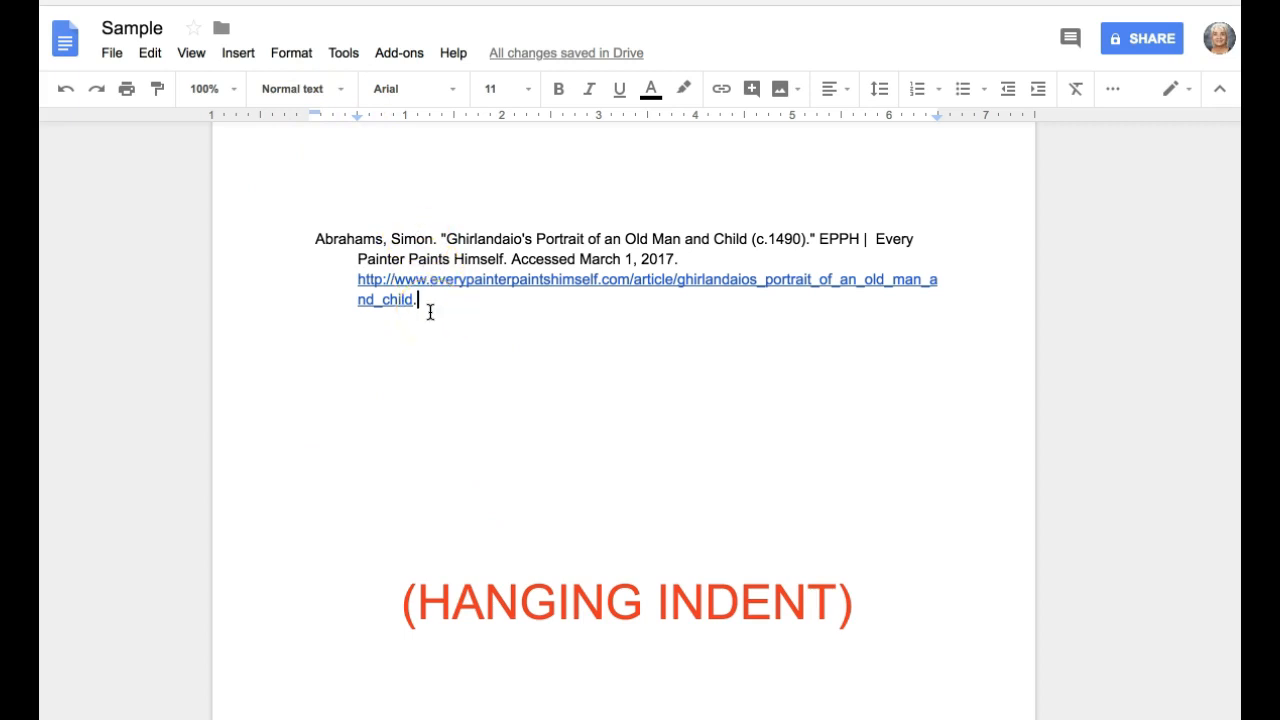
- Add a new paragraph below the first citation and fill it with underscores until it wraps onto a third line
key(Return)
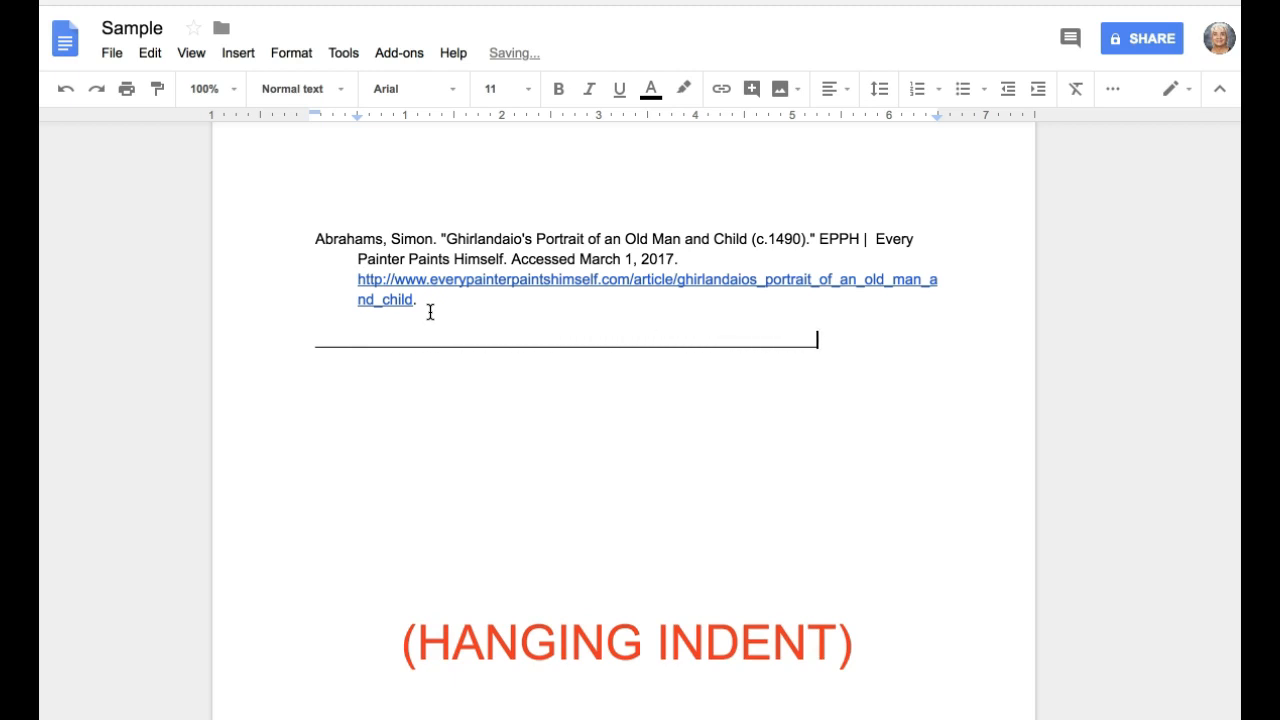
text(_____)
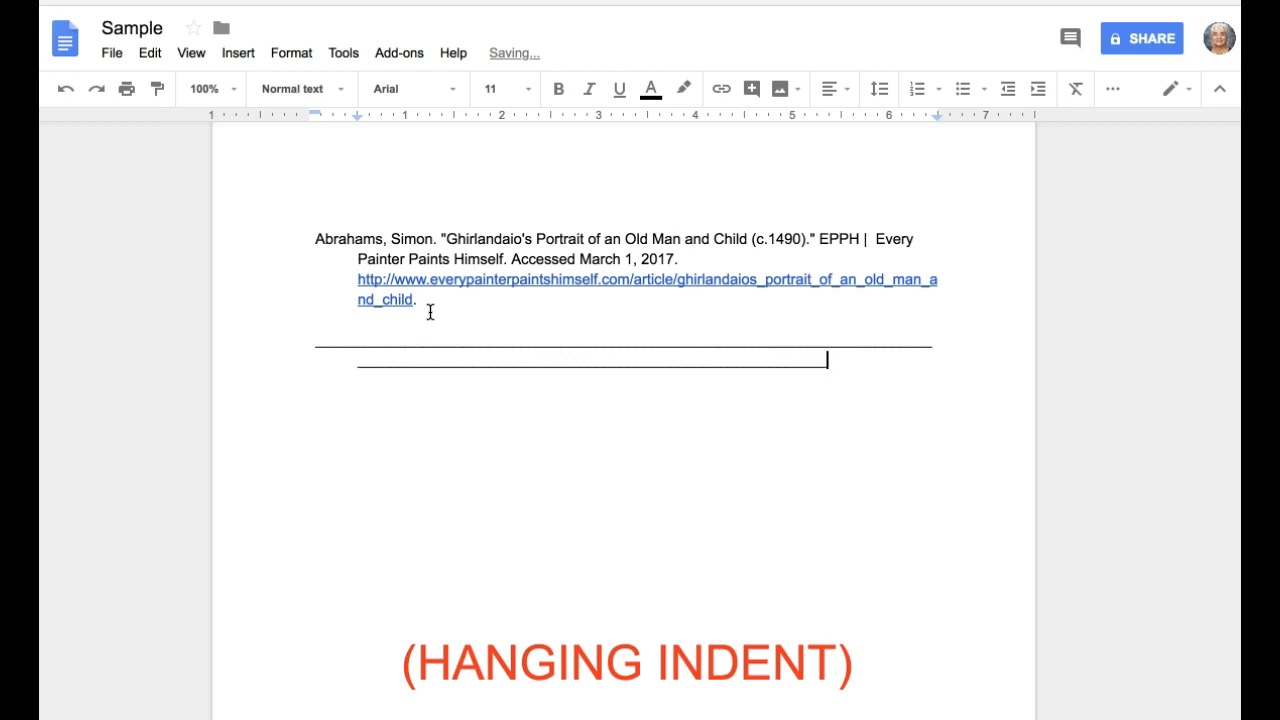
text(_______)
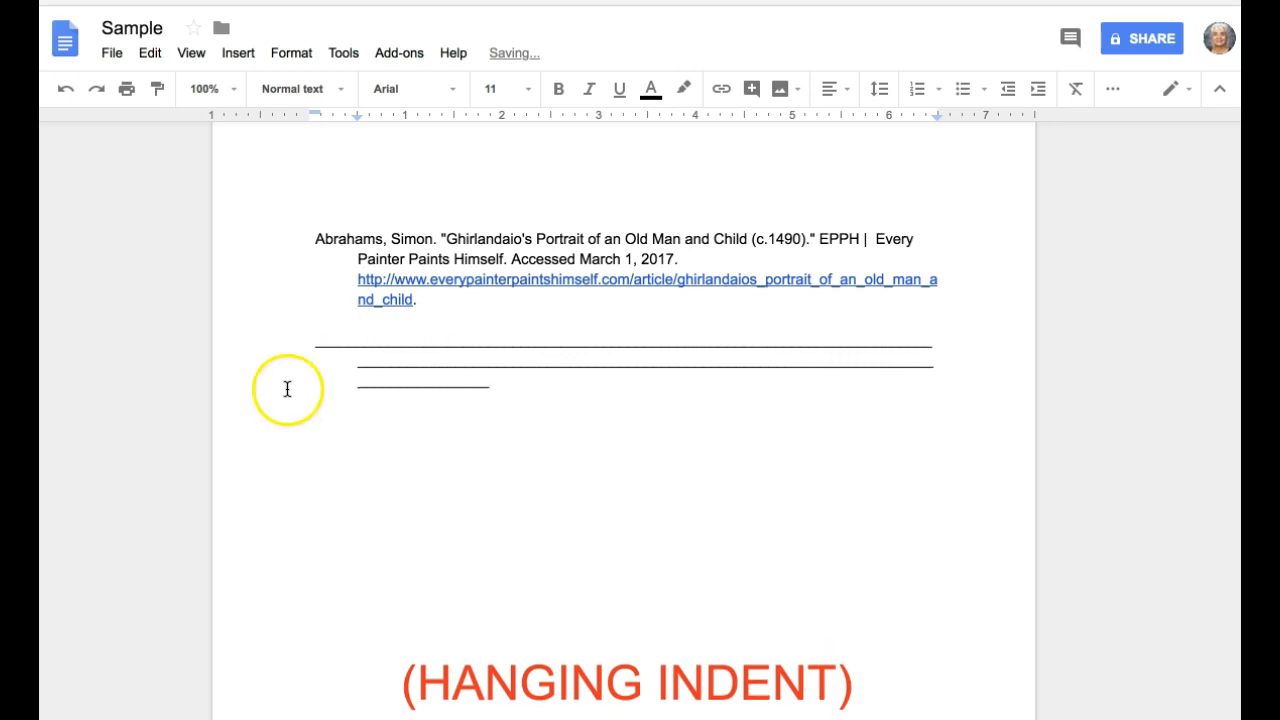
scroll(415, 500, down, 1)
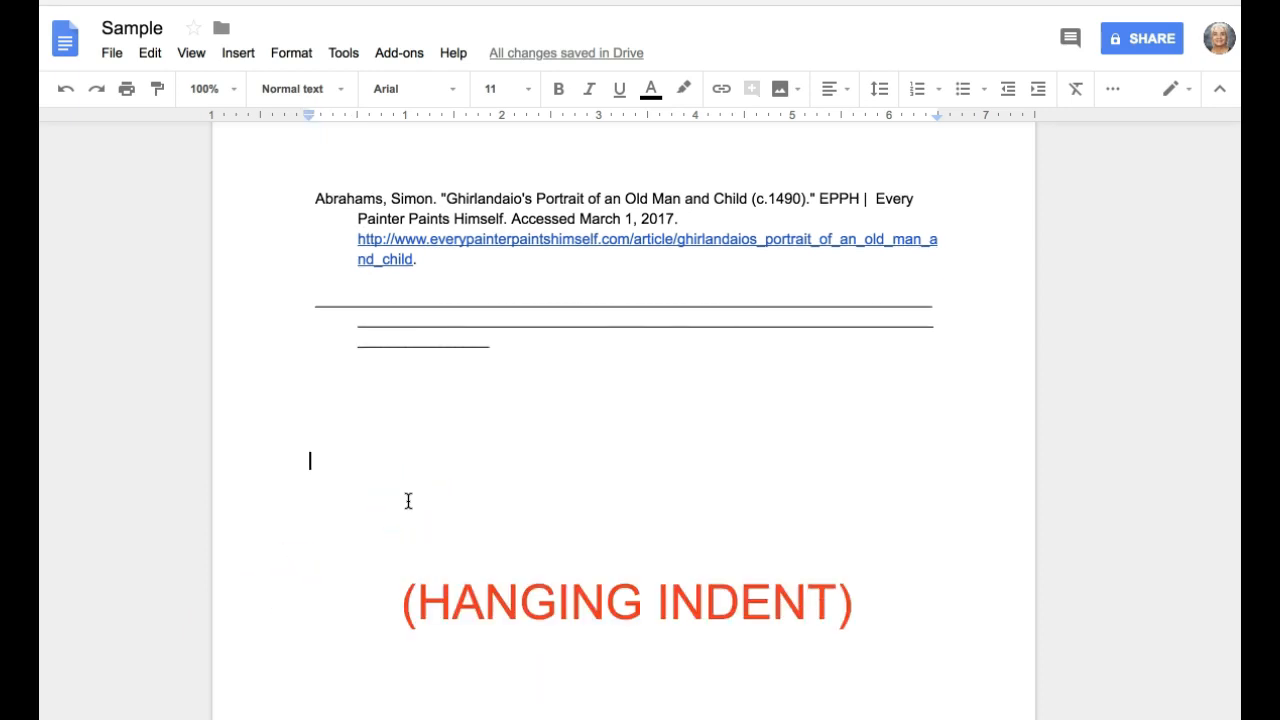
- Add the citation for "Arts and Humanities Through the Eras: Renaissance Europe (1300-1600)" below the underscore lines and clear its formatting
text(Soergel, Philip M. Arts and Humanities Through the Eras: Renaissance Europe (1300-1600). Detroit: Thomson Gale, 2005; At Google Books. Accessed March 1, 2017. https://books.google.com/books)
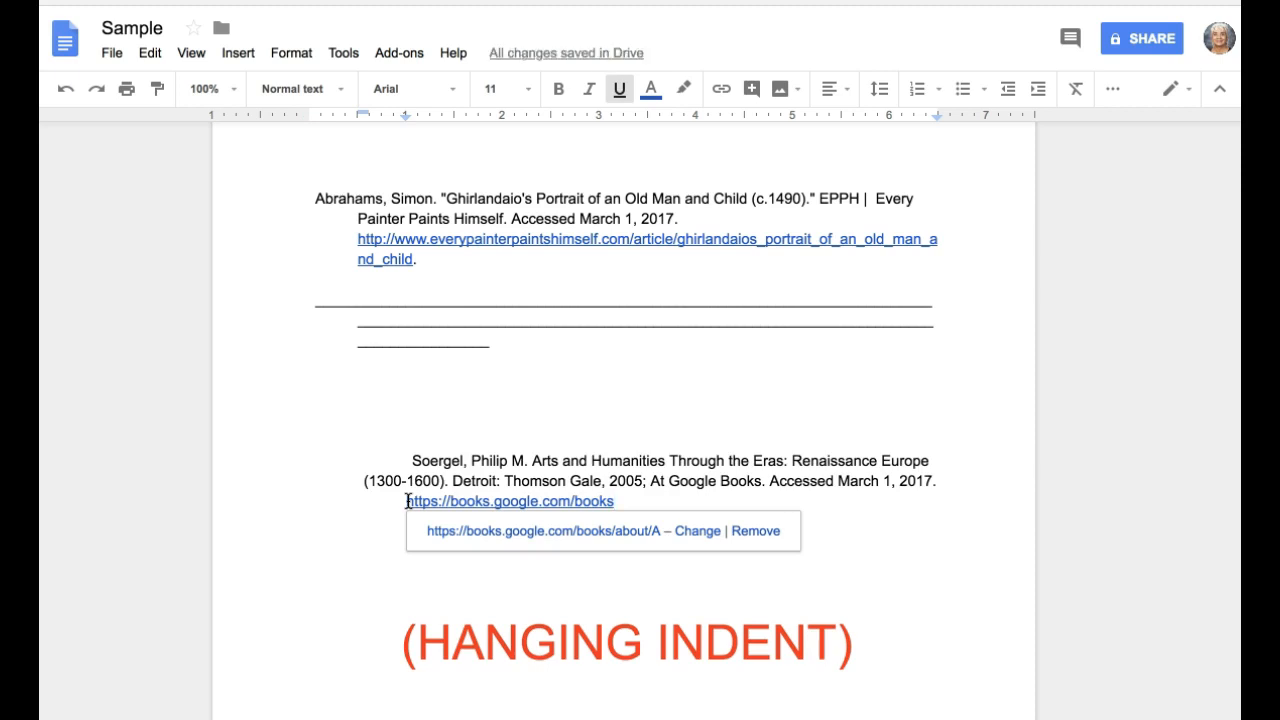
click(588, 575)
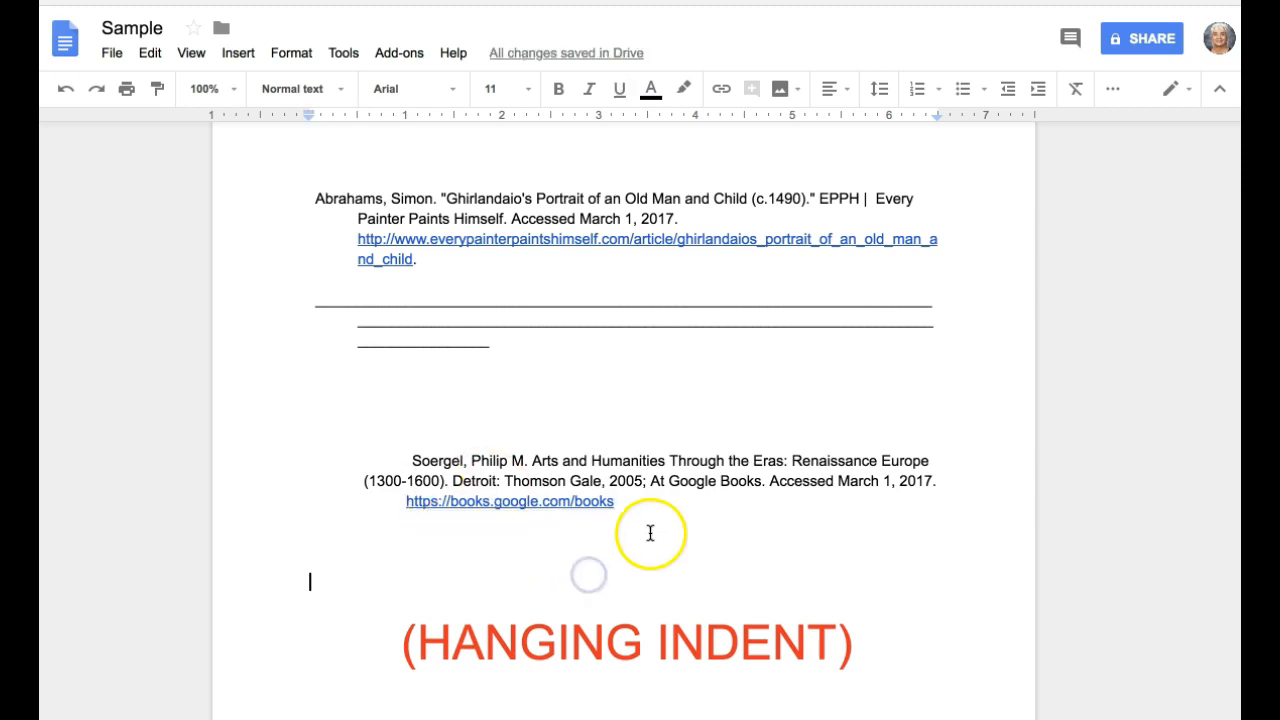
click(411, 461)
drag(411, 461, 617, 504)
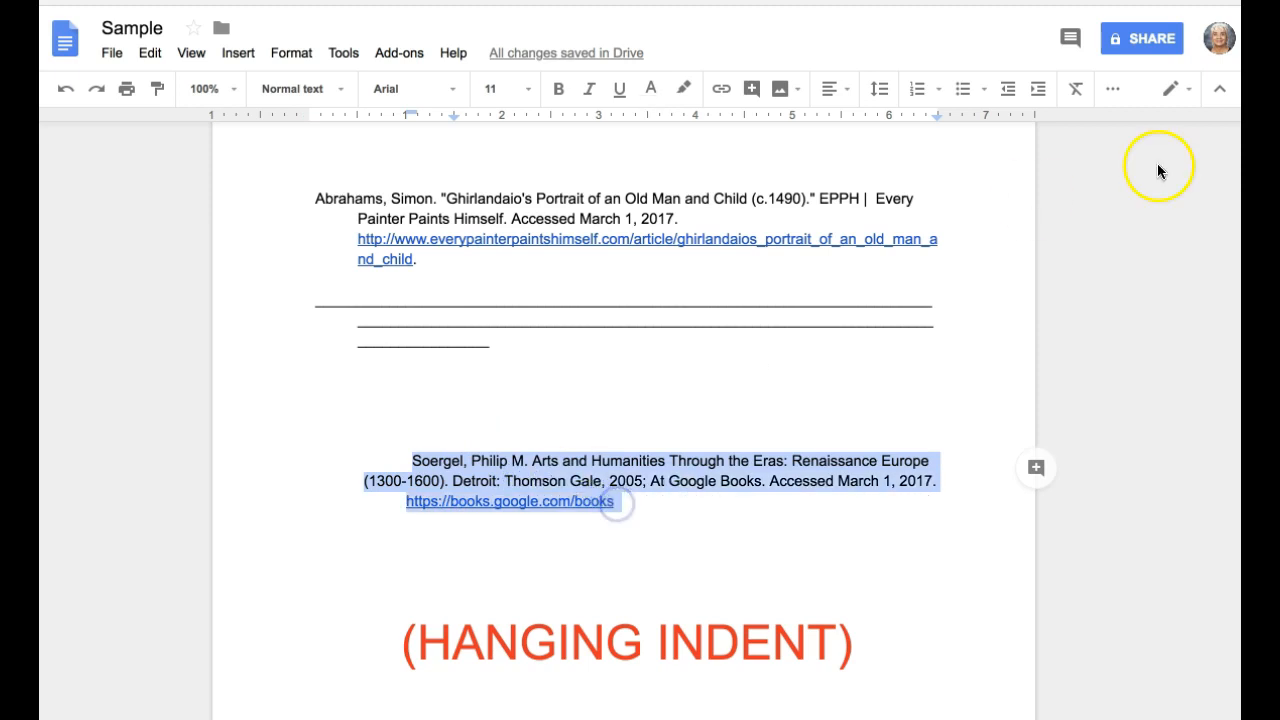
click(1076, 92)
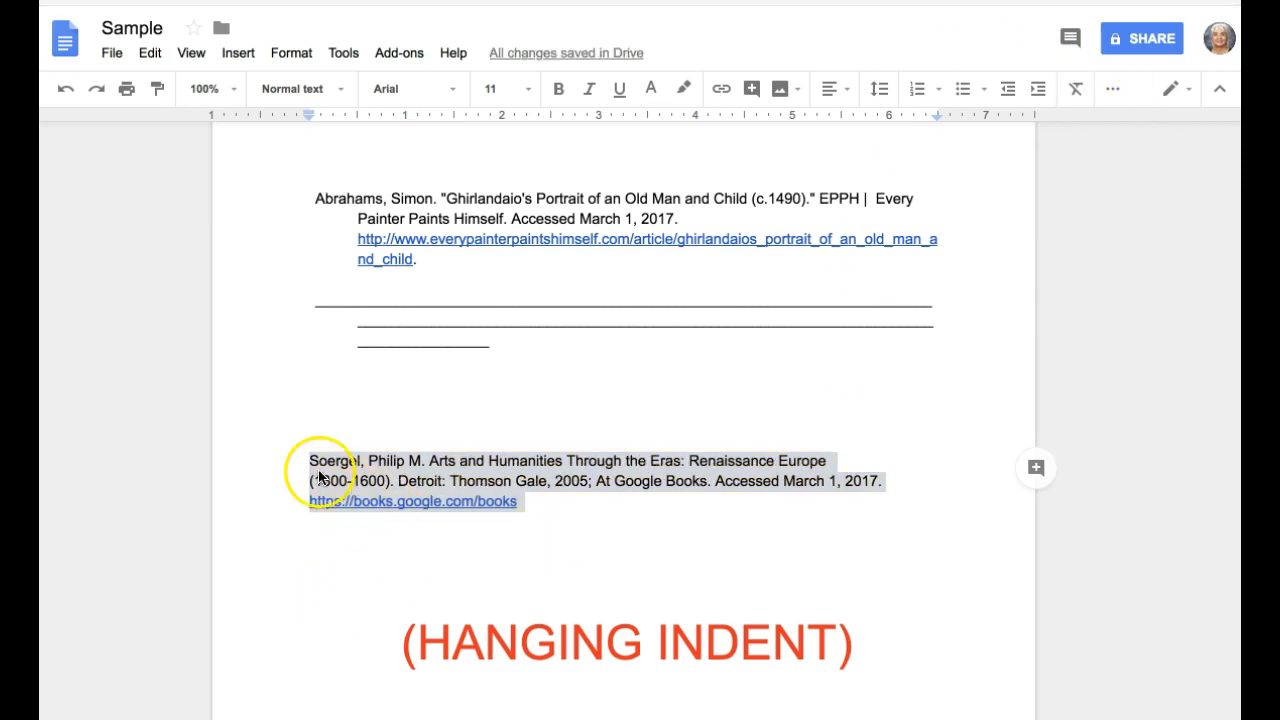
- Give the second citation a 0.5-inch hanging indent and remove the line break before "(1300-1600)"
drag(326, 538, 318, 452)
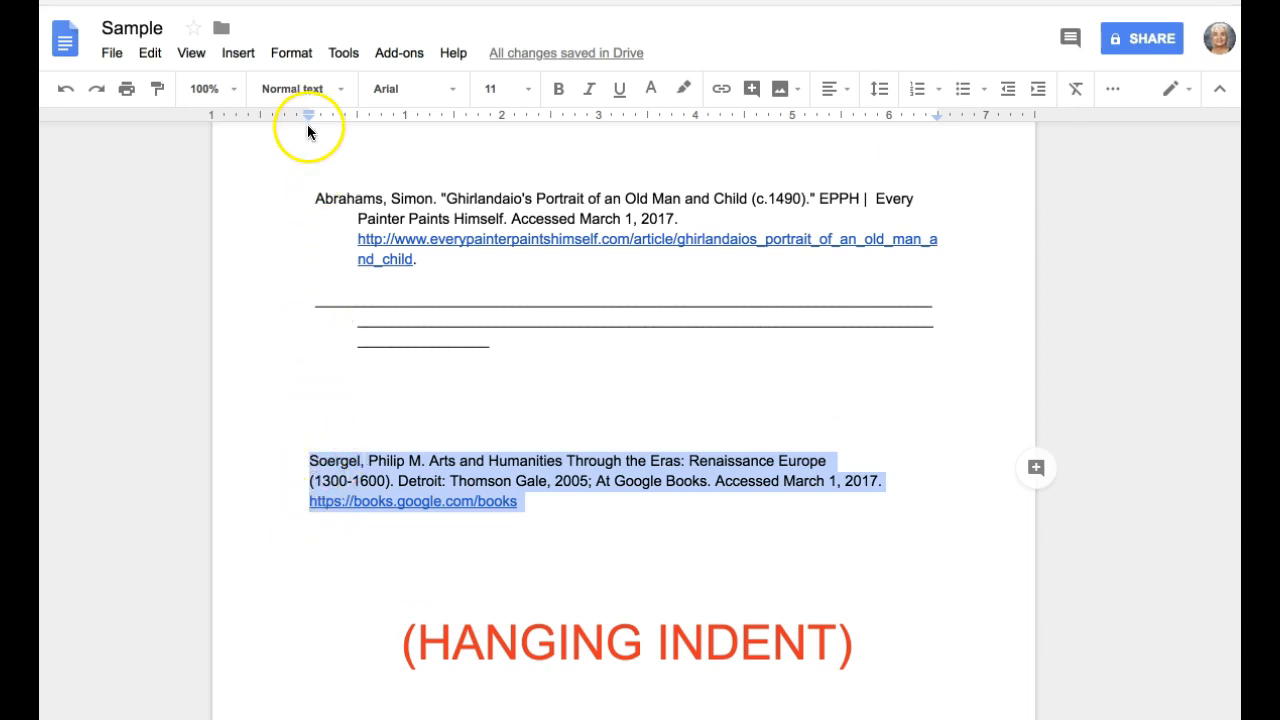
mouse_move(310, 117)
mouse_down()
mouse_move(357, 118)
mouse_move(306, 117)
mouse_up()
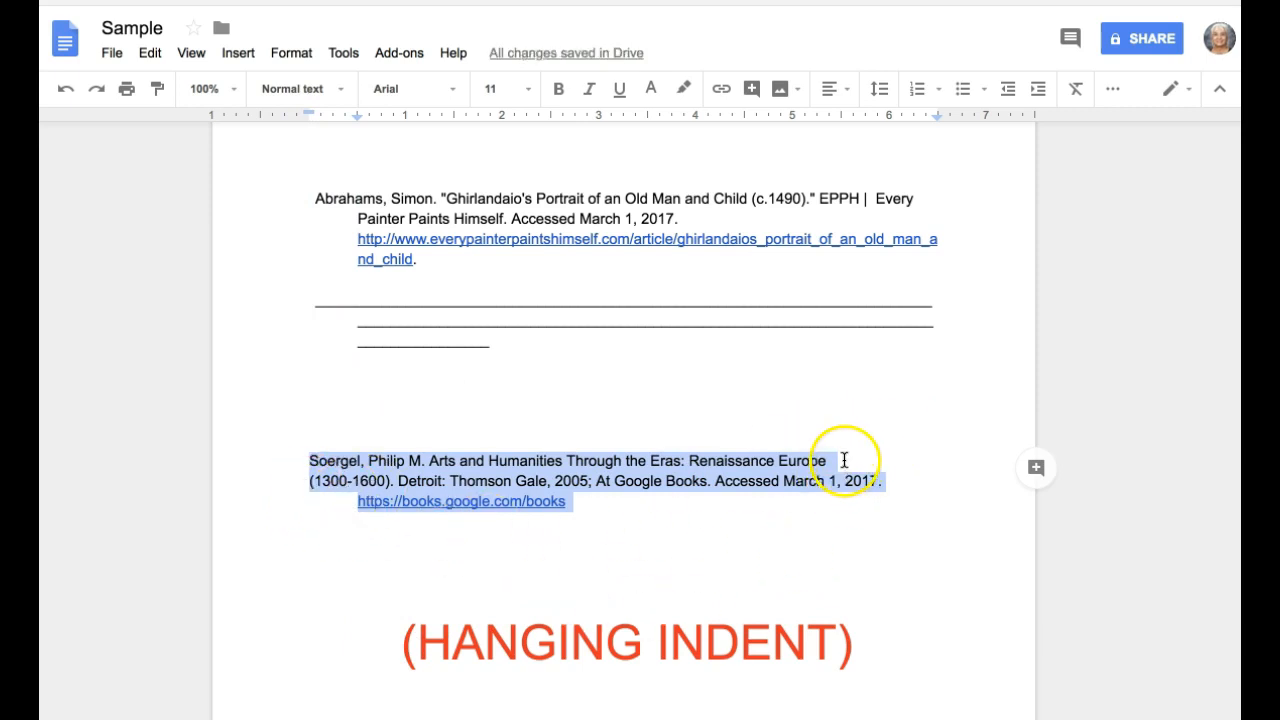
click(308, 481)
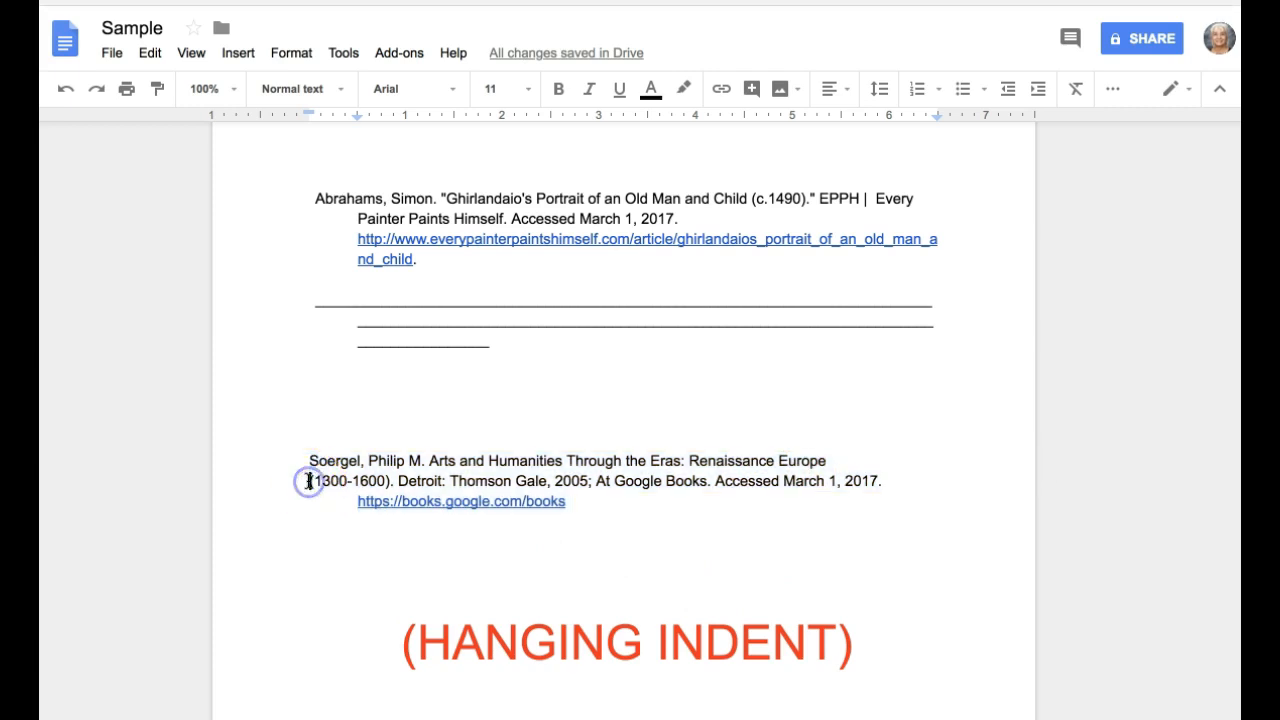
key(BackSpace)
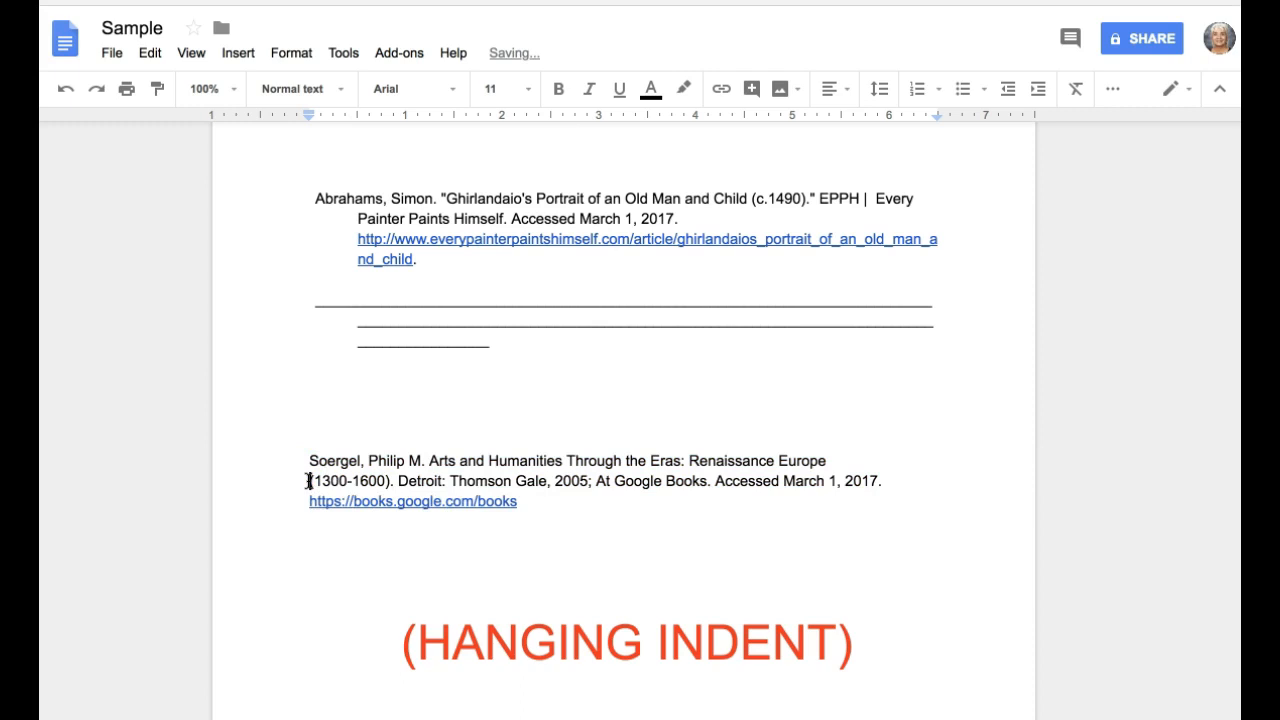
key(BackSpace)
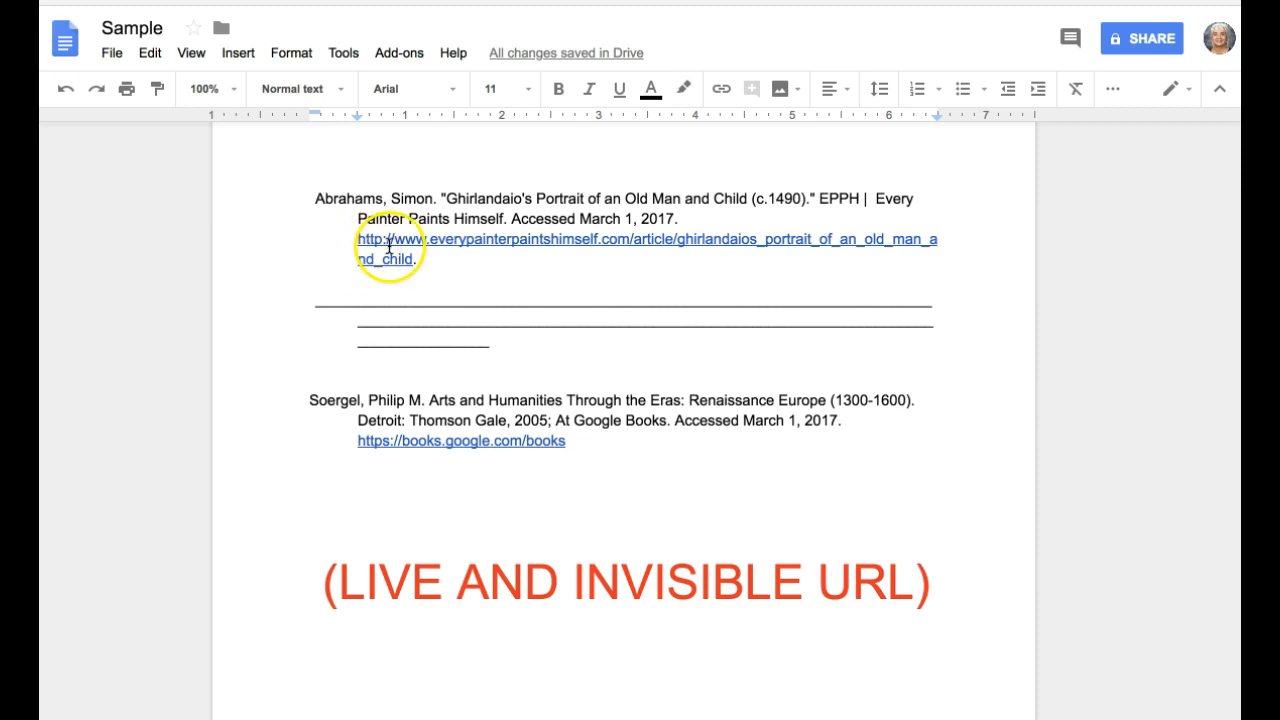
- Set the text color of everything from the first citation through the second to black and remove the underline from their URLs
click(359, 241)
drag(359, 241, 413, 260)
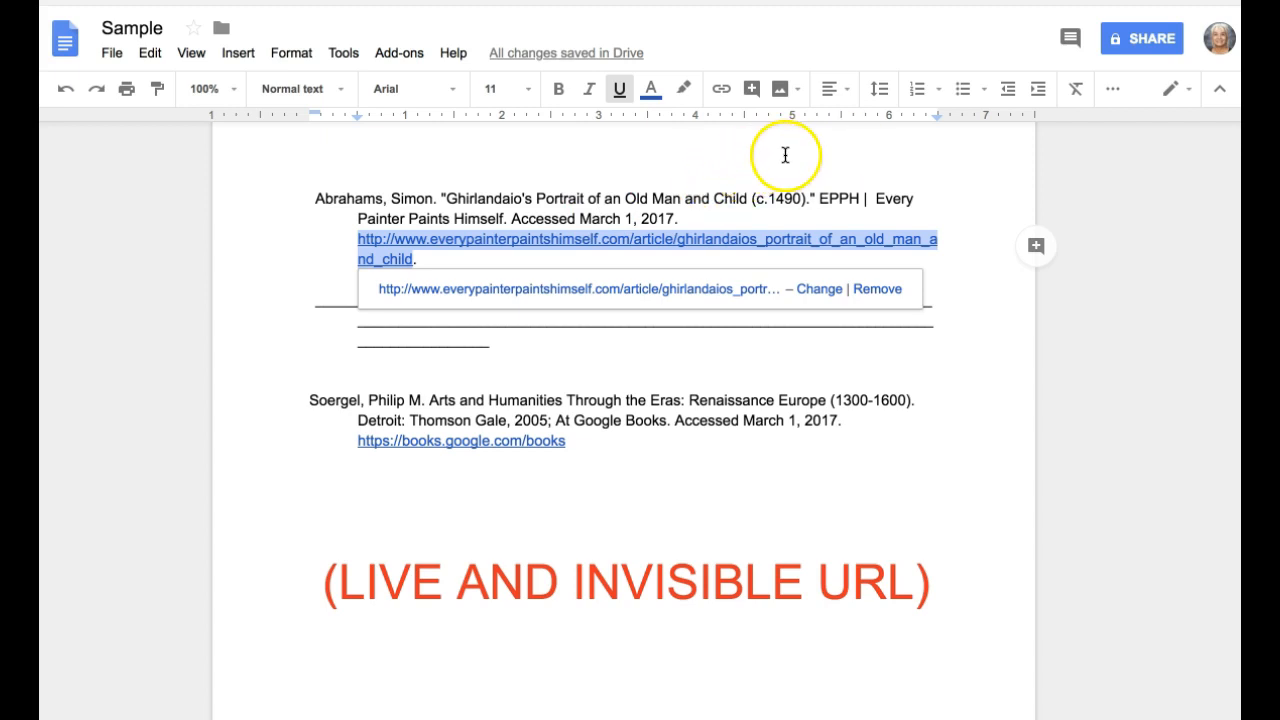
click(554, 193)
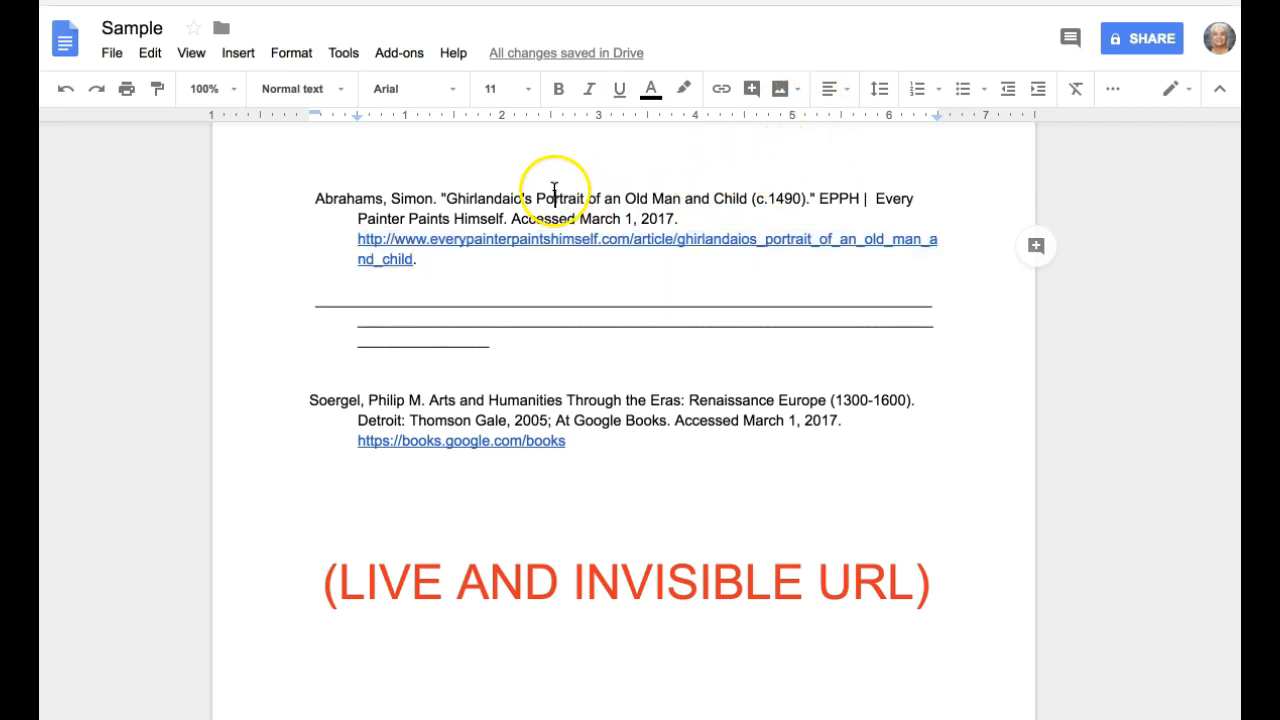
drag(316, 199, 569, 437)
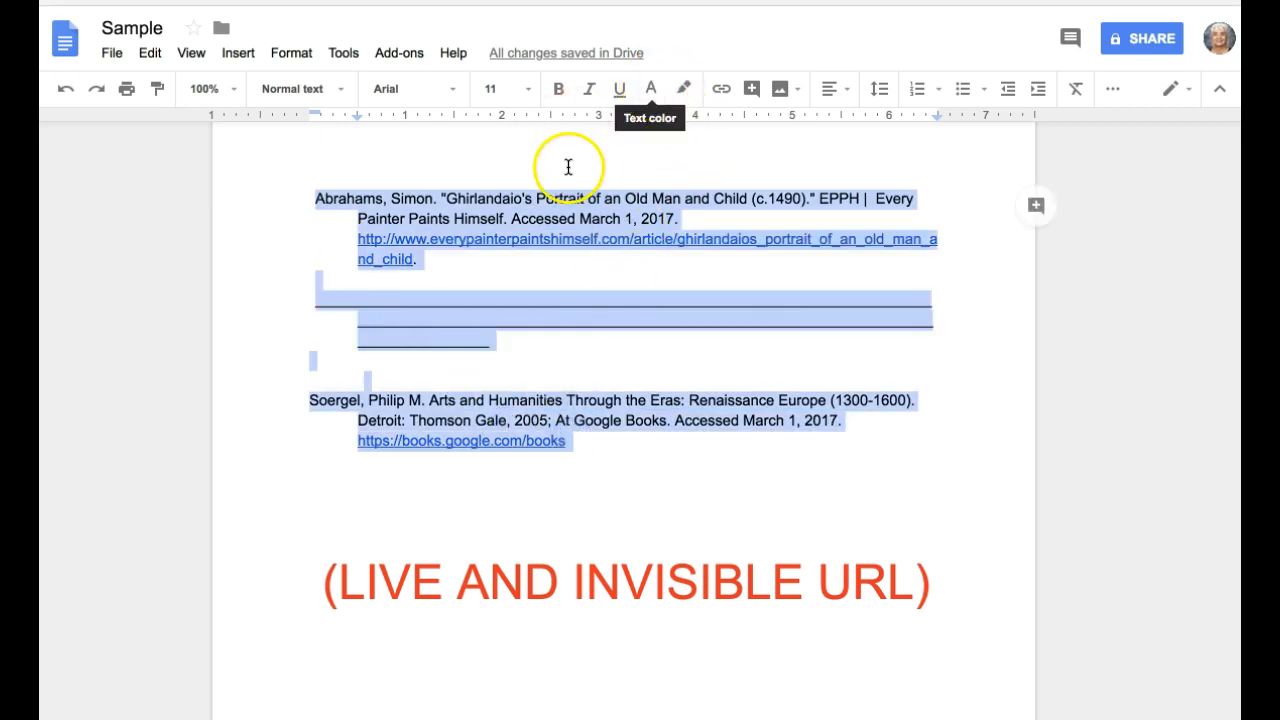
click(651, 91)
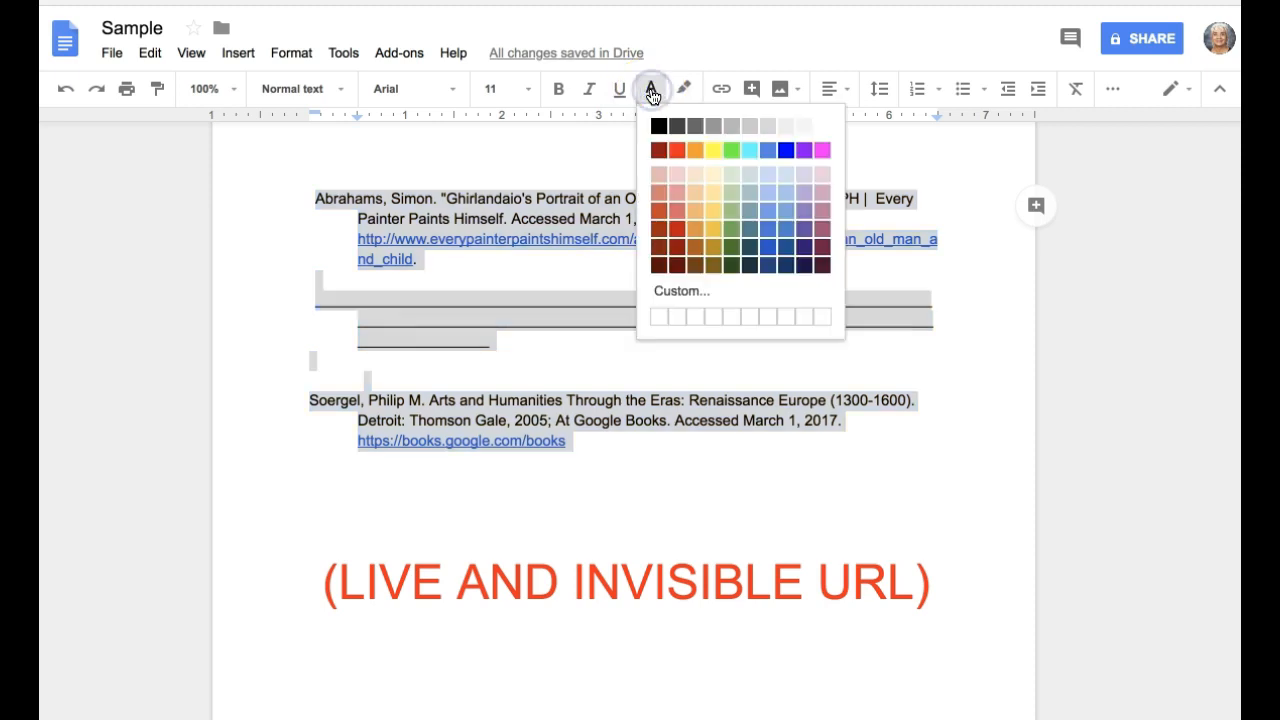
click(658, 125)
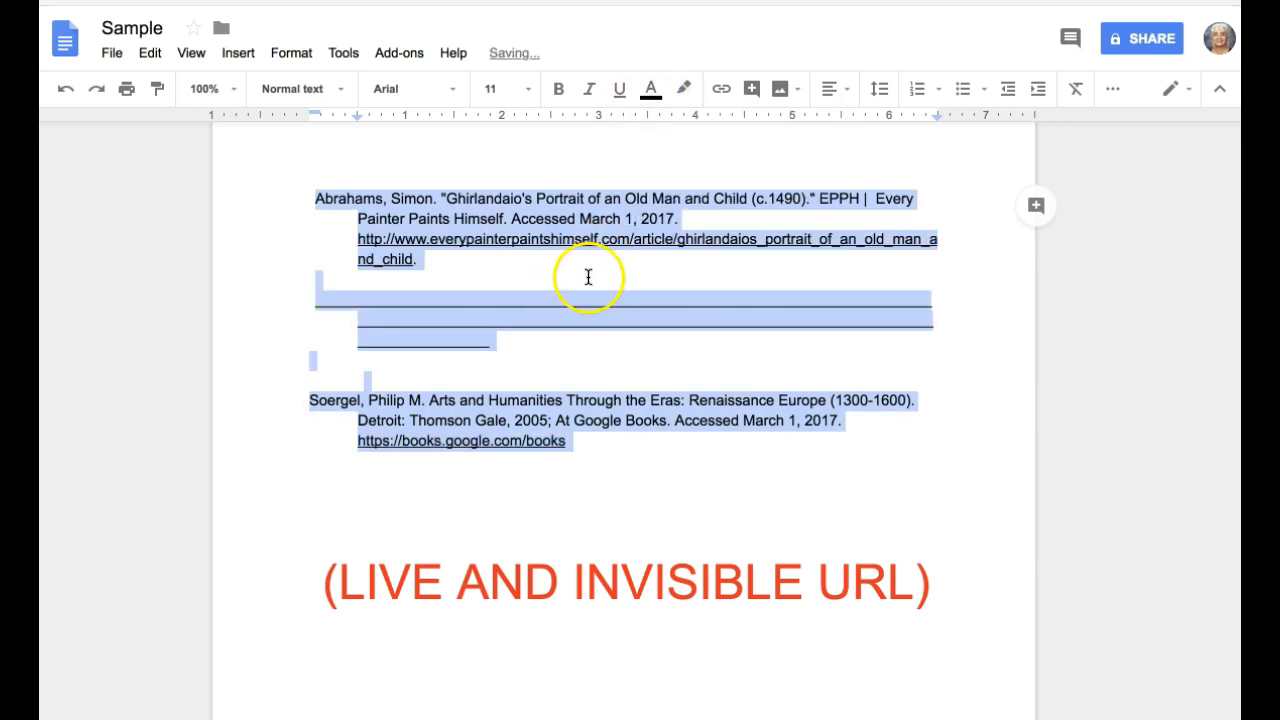
click(621, 95)
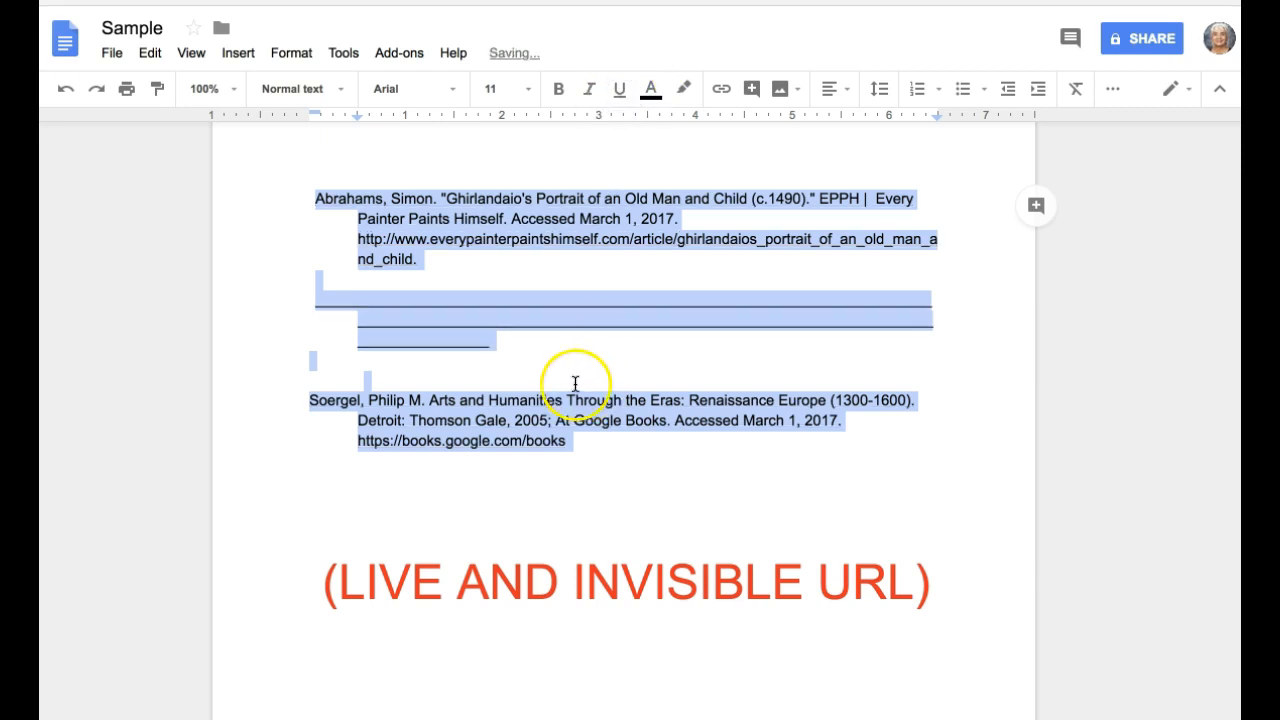
key(super+z)
click(277, 387)
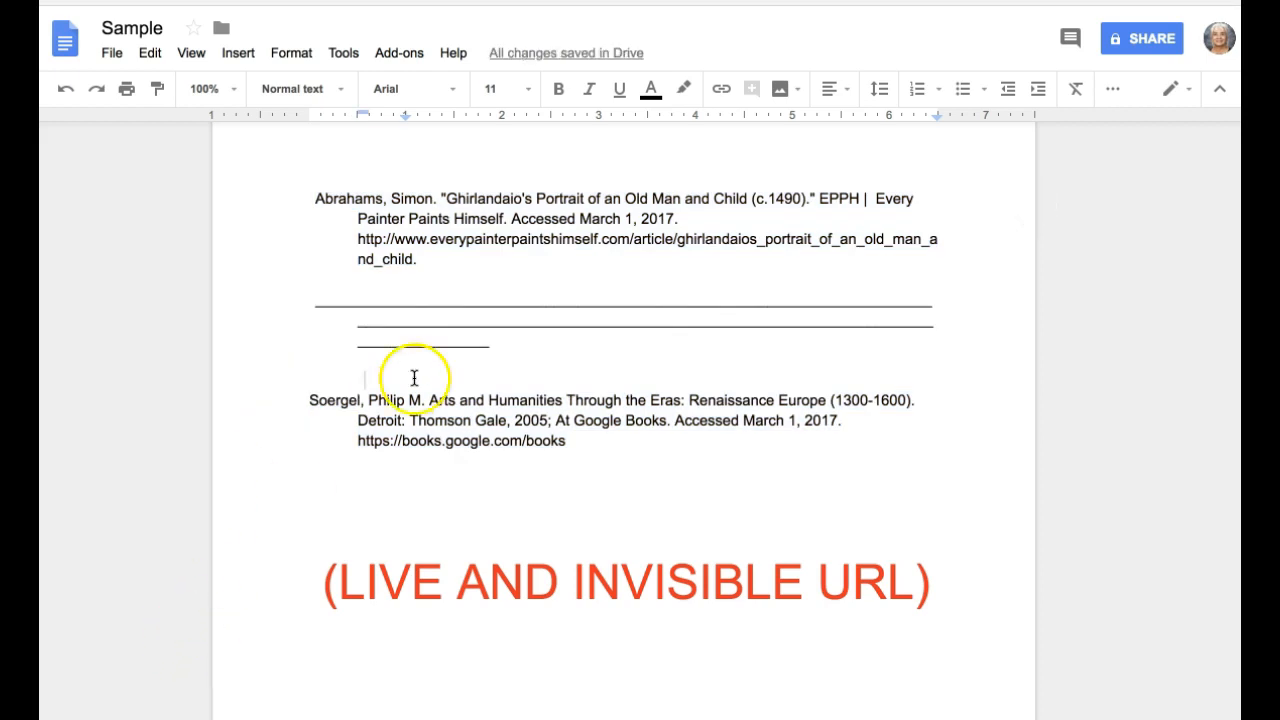
- Check the links behind the URLs of both citations
click(550, 242)
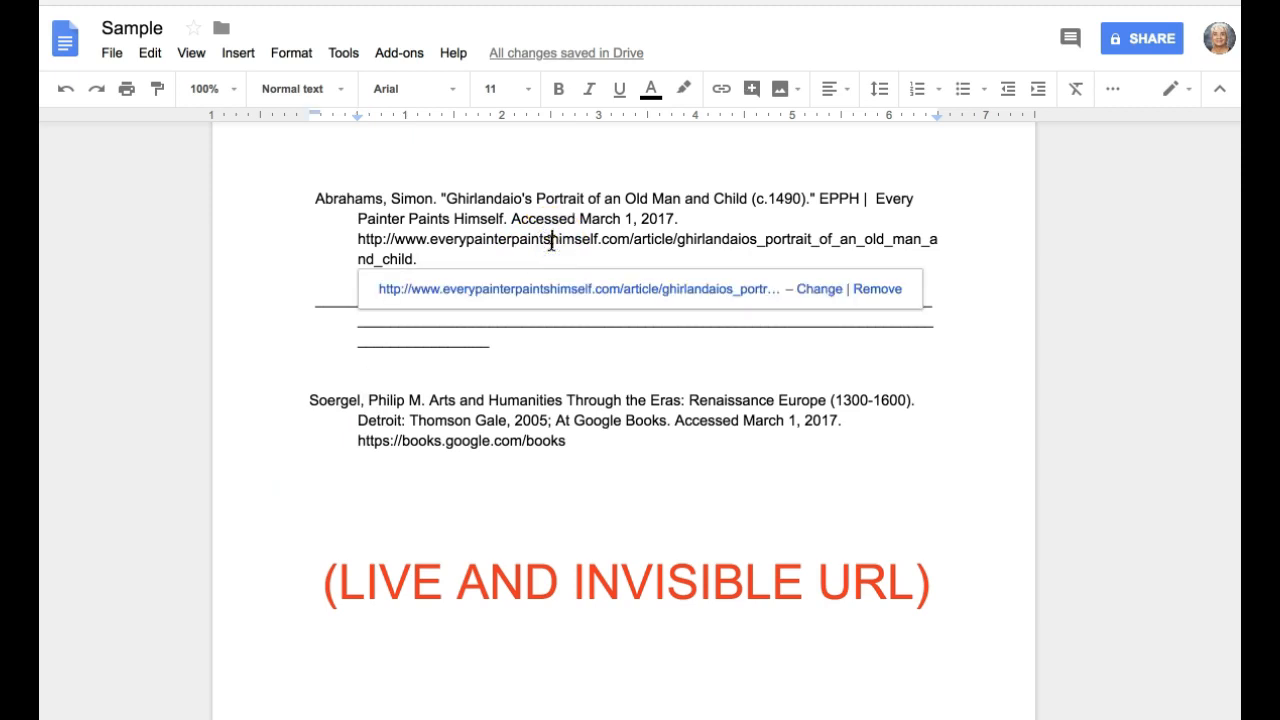
click(264, 361)
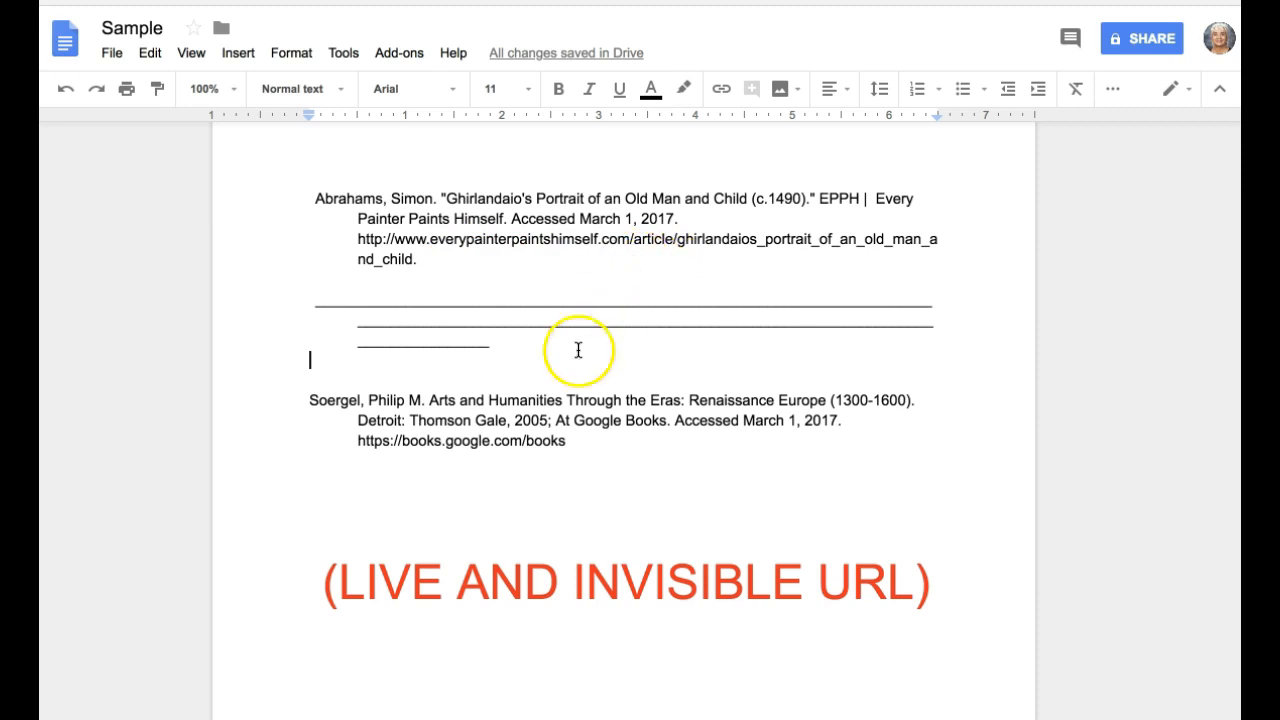
click(516, 441)
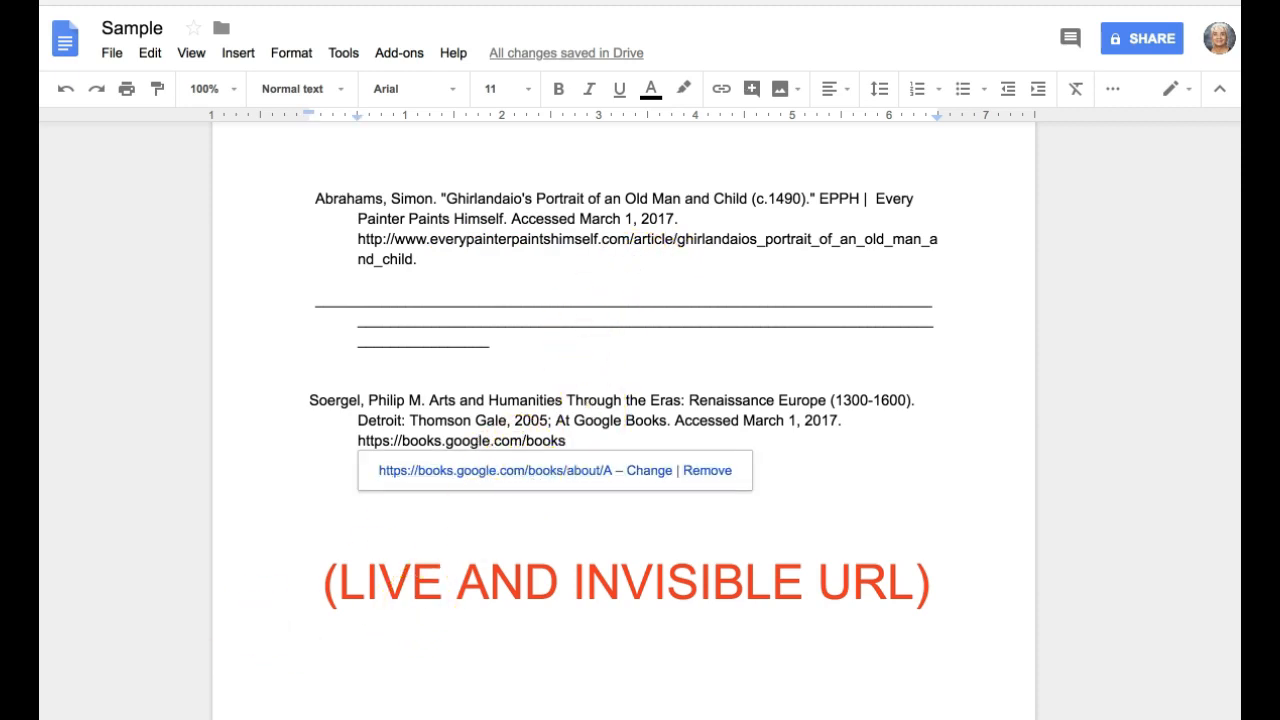
click(358, 517)
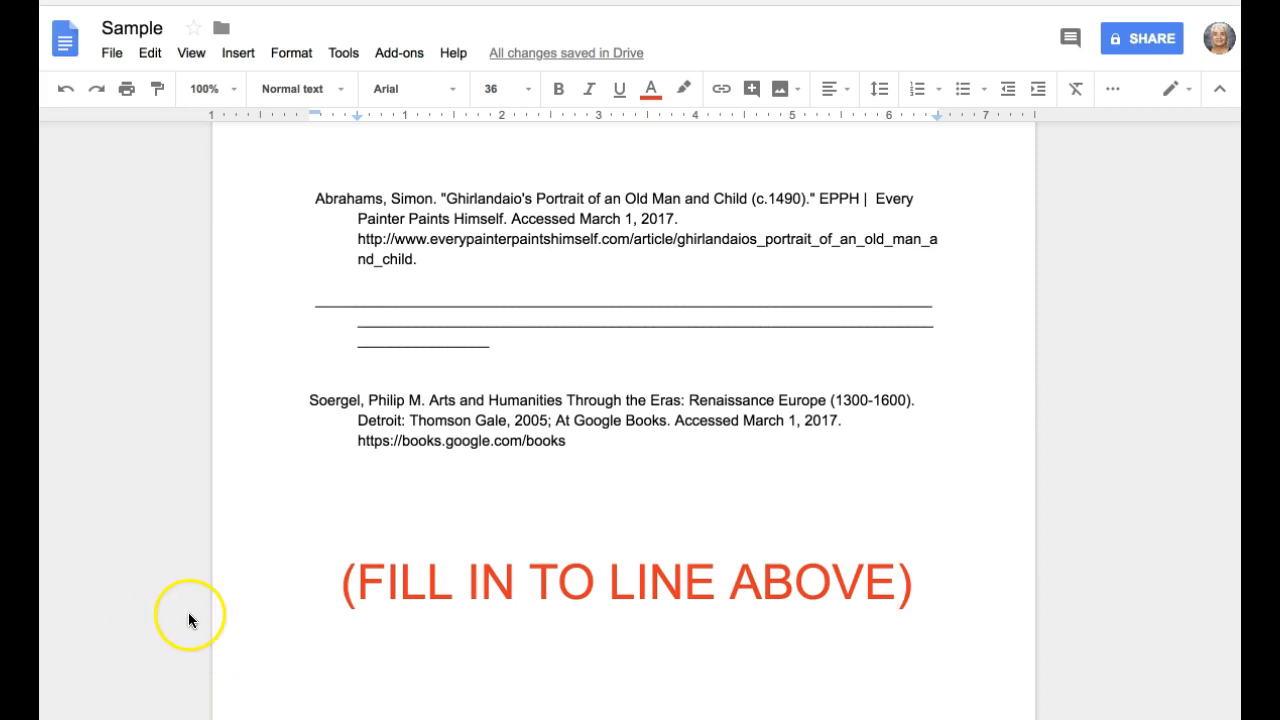
- Break the first citation's URL with a space after "everypainte" and another after "rpain" to fill in the line above
click(636, 240)
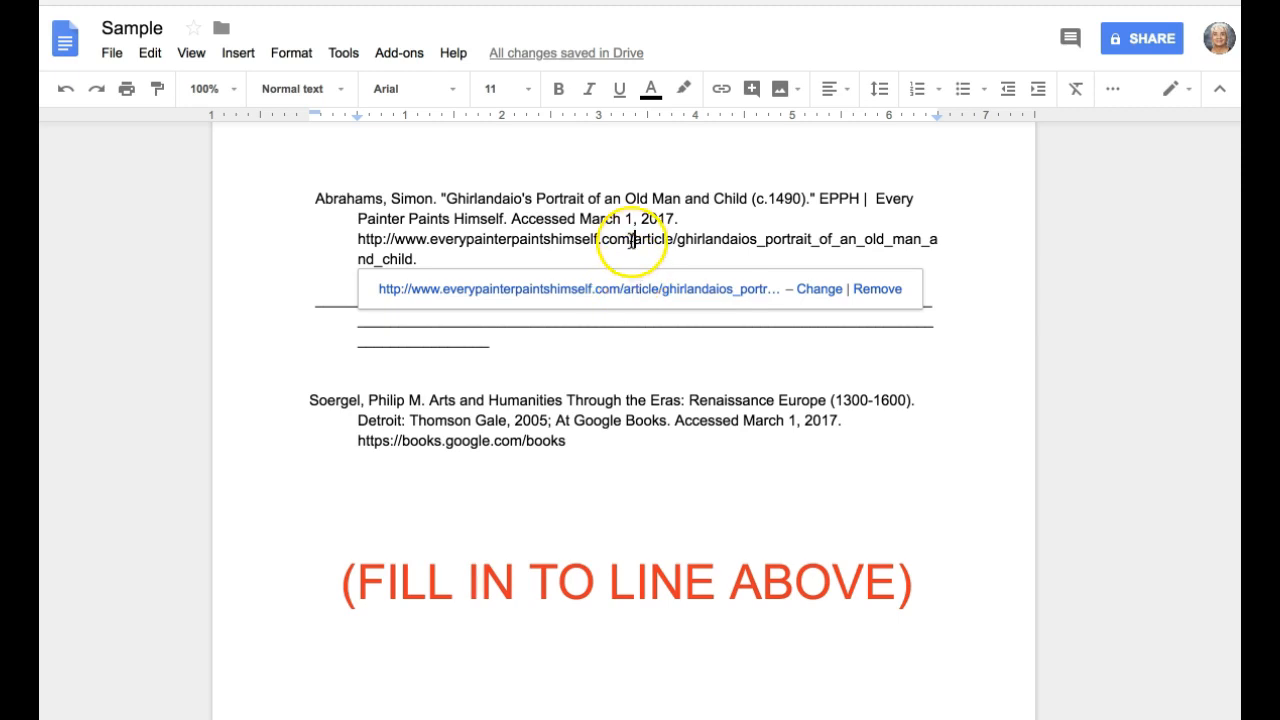
click(266, 330)
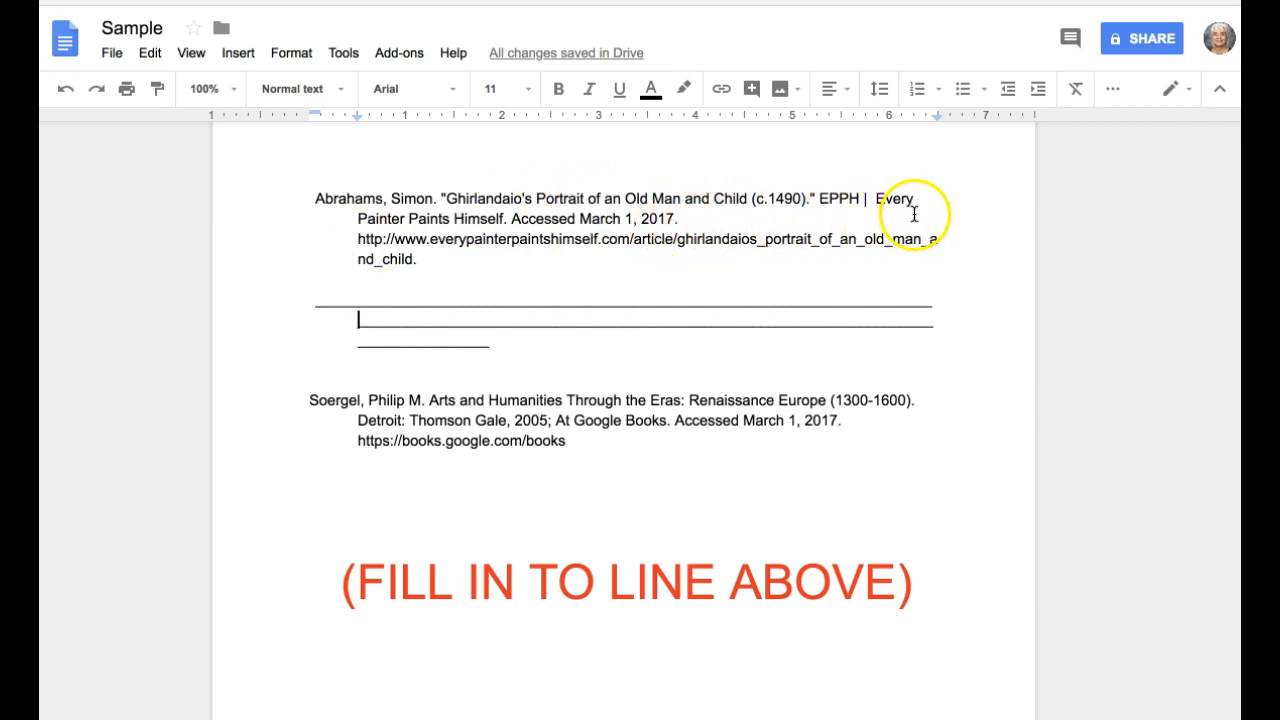
click(508, 240)
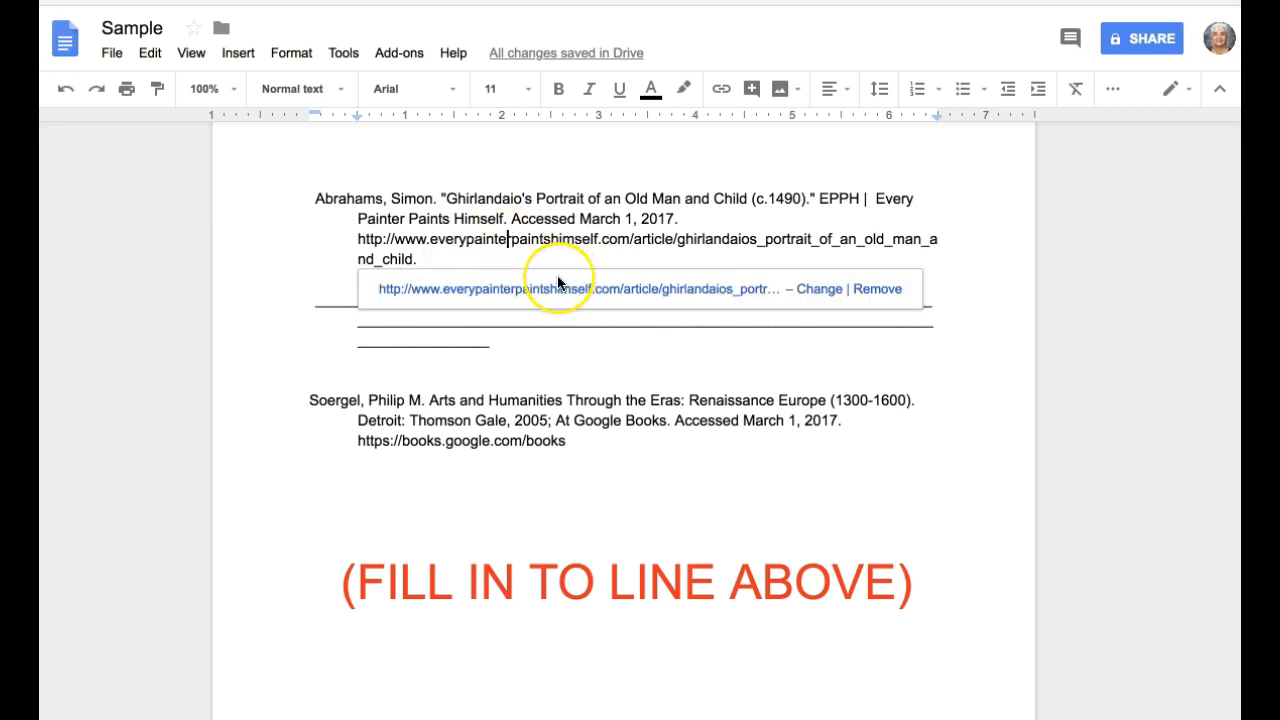
key(shift+Return)
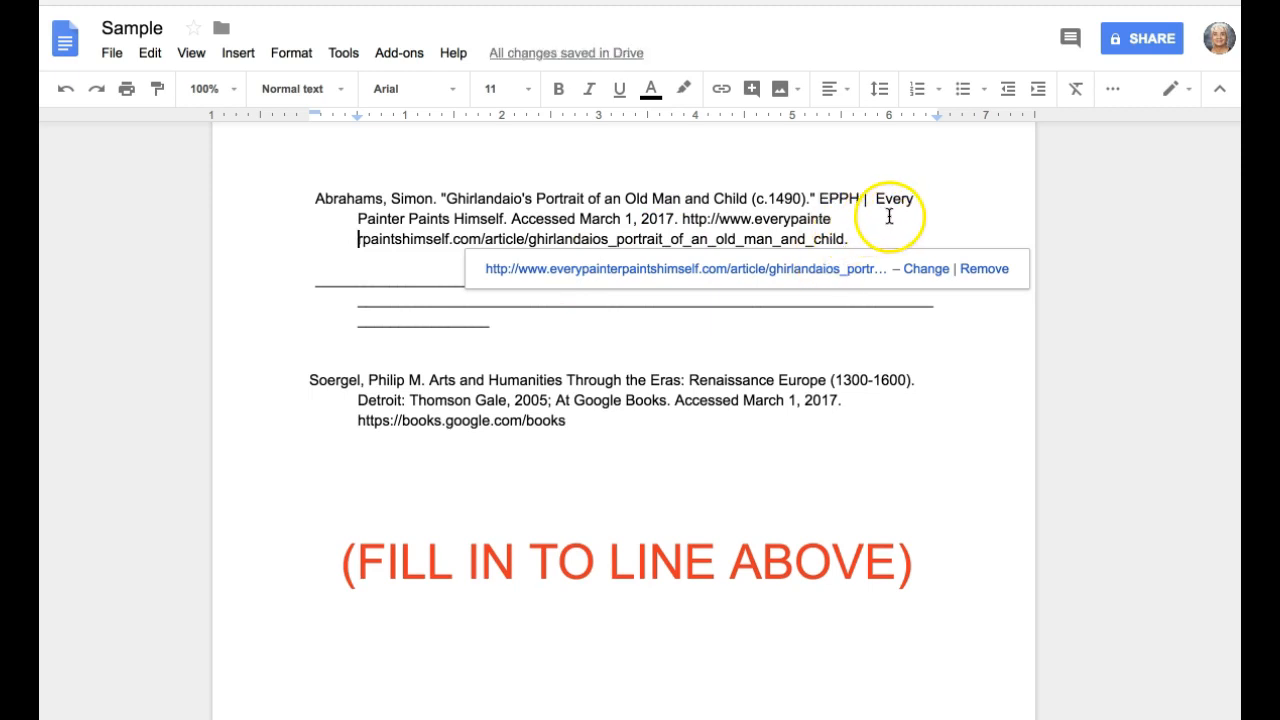
click(392, 240)
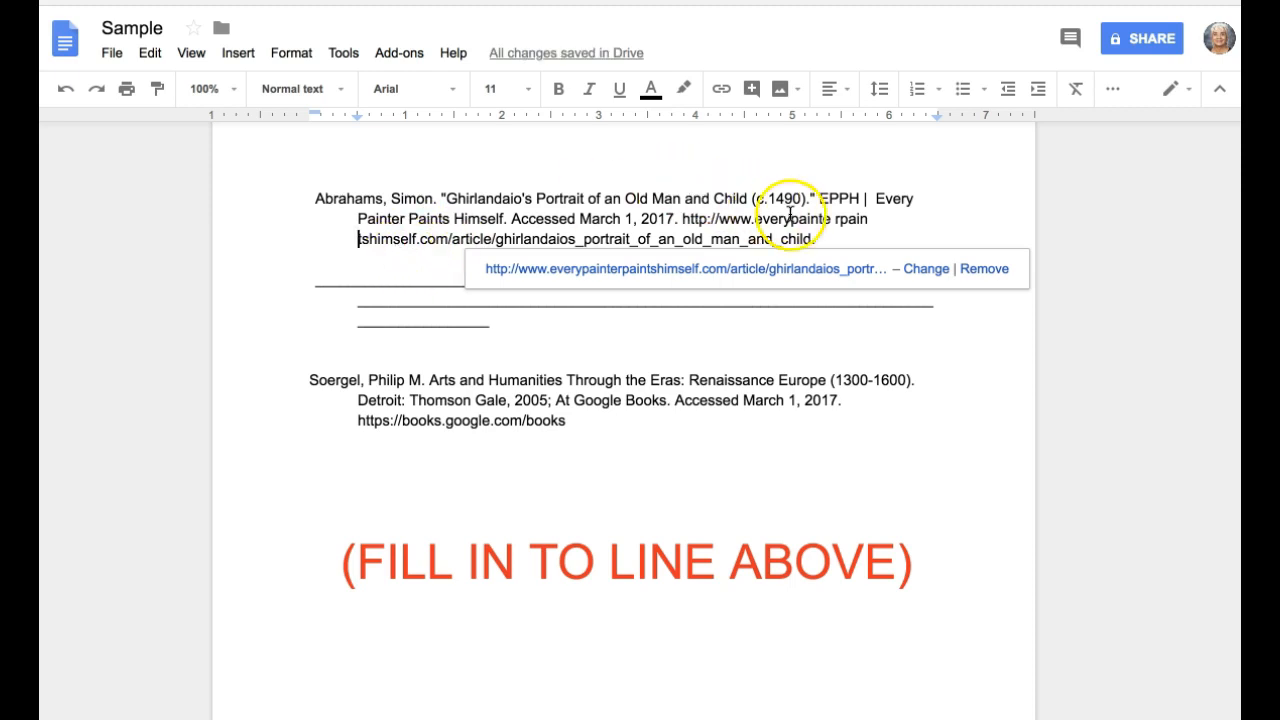
- Delete the gap between "everypainte" and "rpain" in the first citation's URL
click(835, 220)
key(BackSpace)
key(BackSpace)
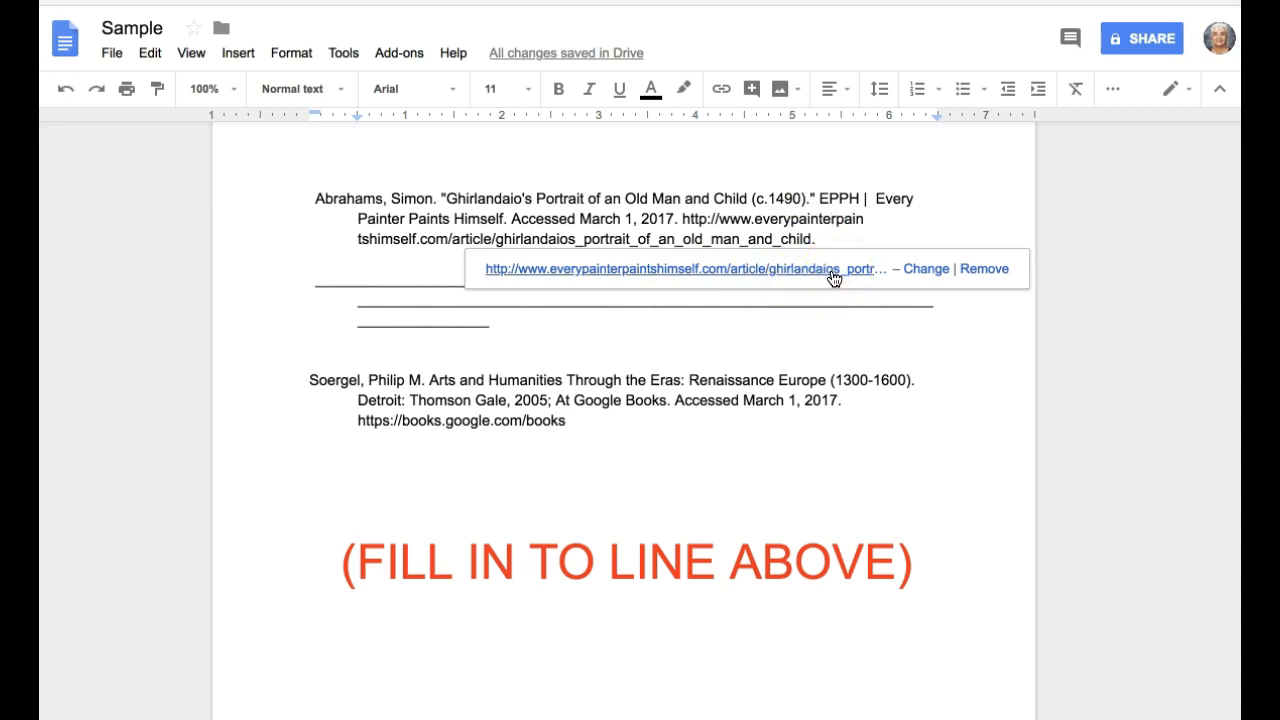
- Insert spaces after "every" in the first citation's URL and delete them again
click(791, 222)
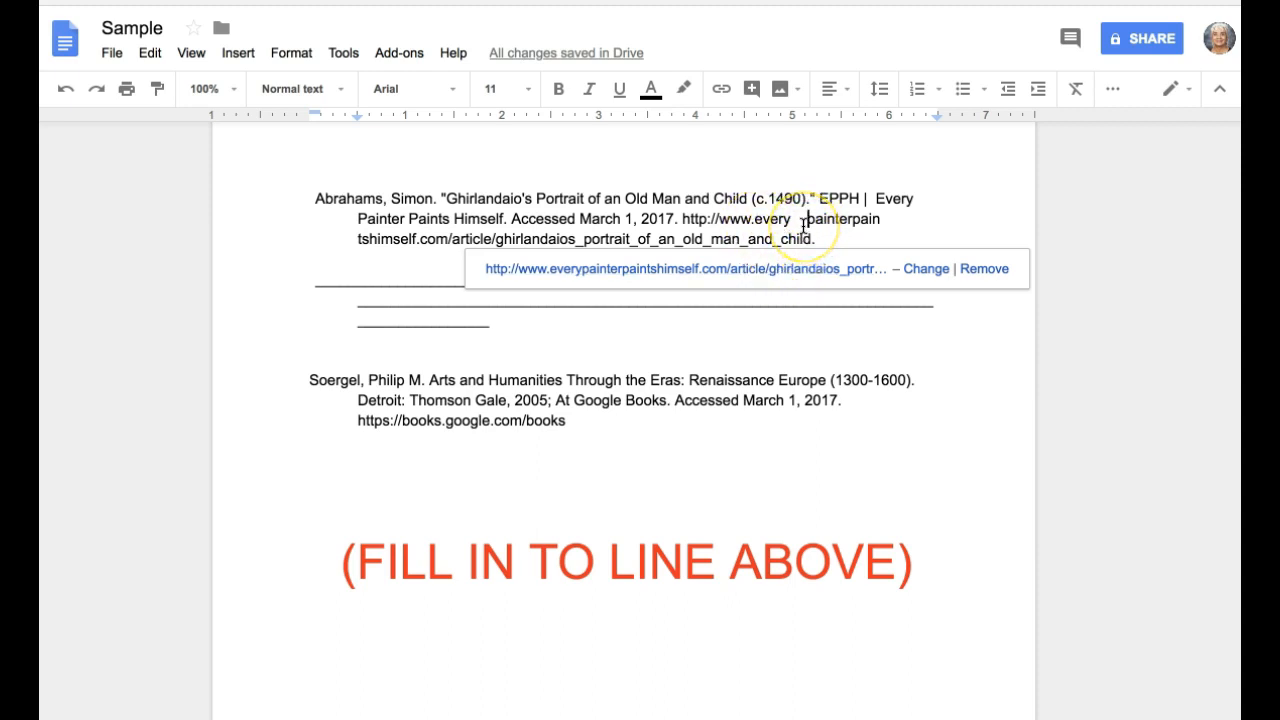
key(BackSpace)
key(BackSpace)
key(BackSpace)
key(BackSpace)
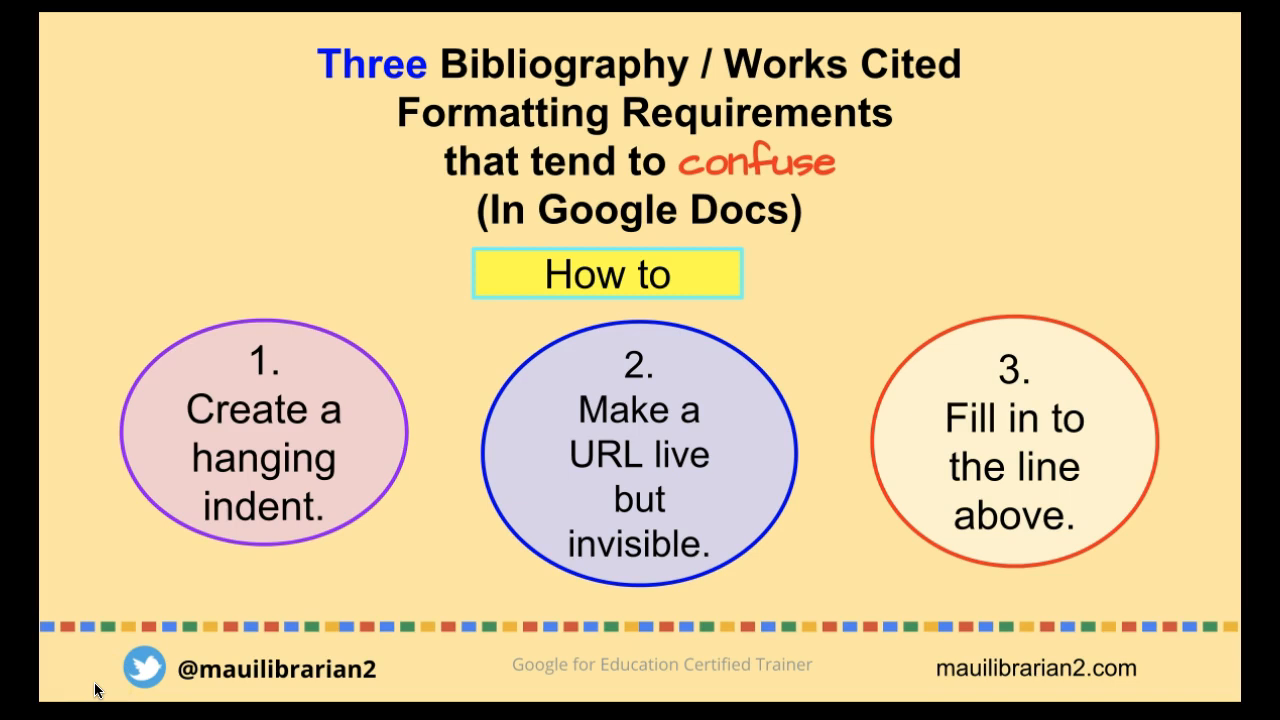
click(95, 684)
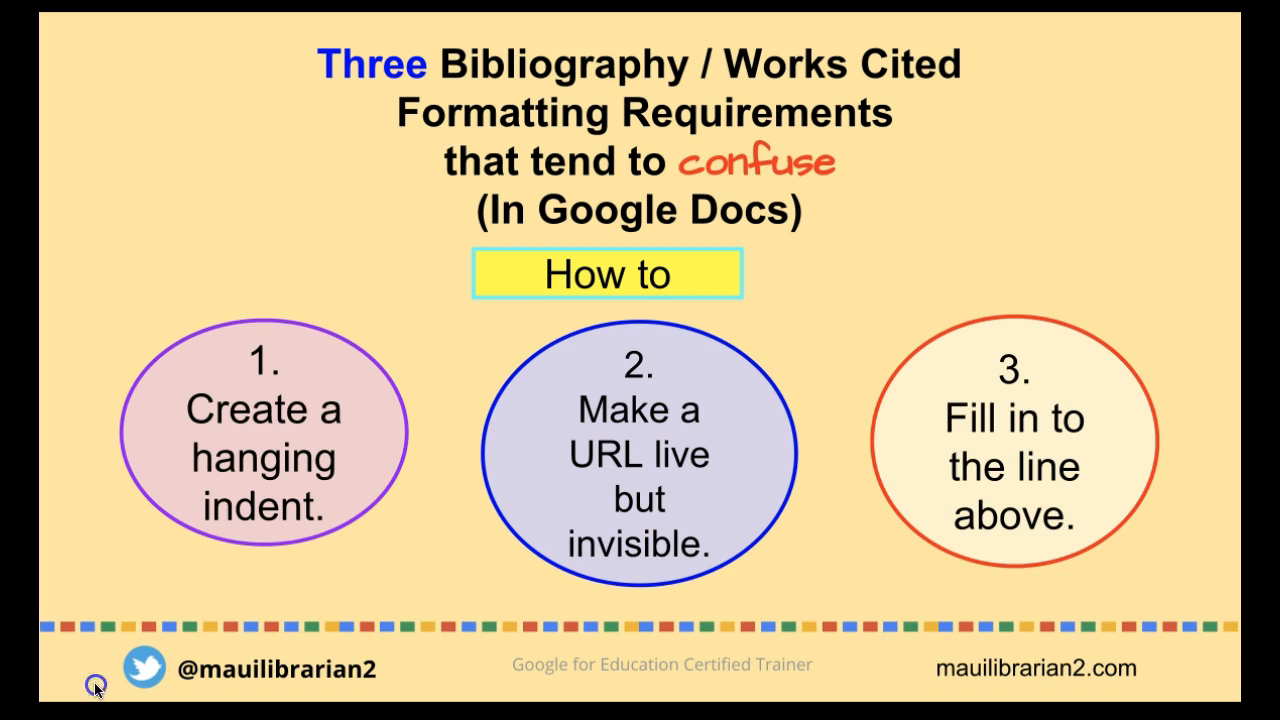